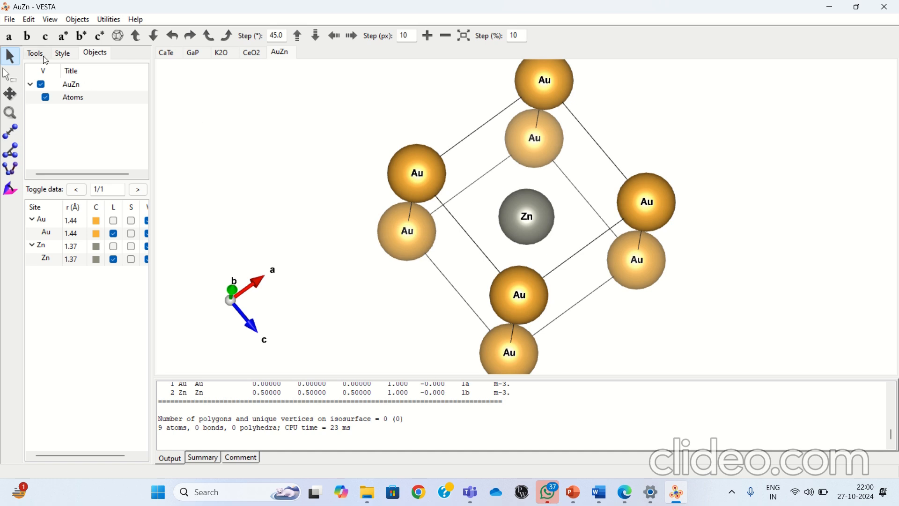
# Create a new structure and title its phase CaTe.
pyautogui.click(9, 20)
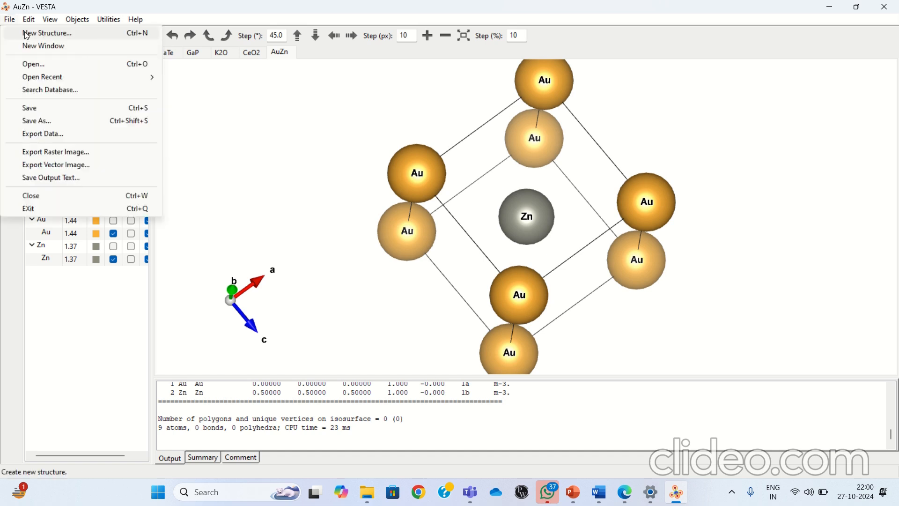
pyautogui.click(26, 33)
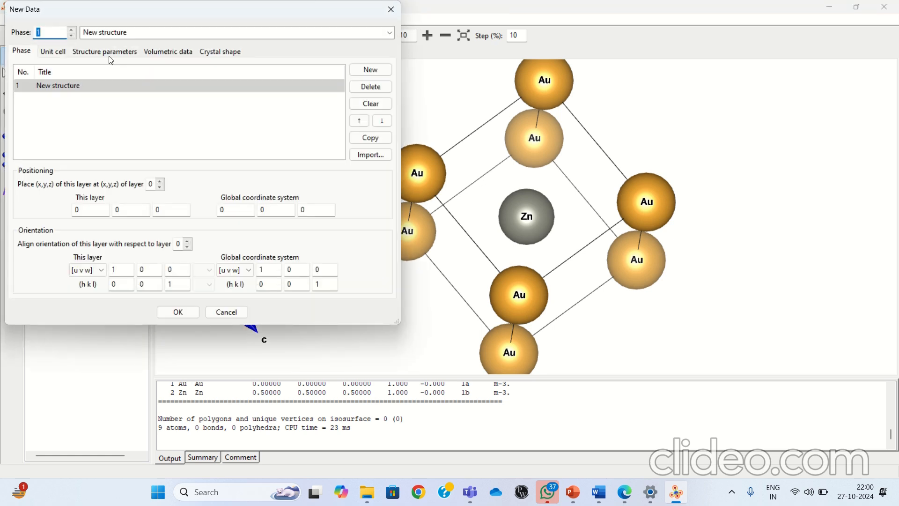
pyautogui.click(83, 86)
pyautogui.click(71, 88)
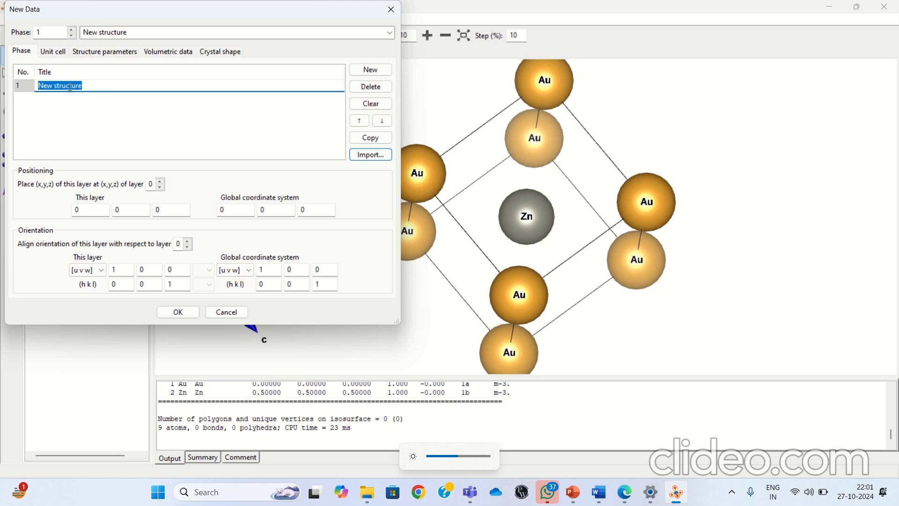
pyautogui.press('XF86MonBrightnessUp')
pyautogui.write('CaTe')
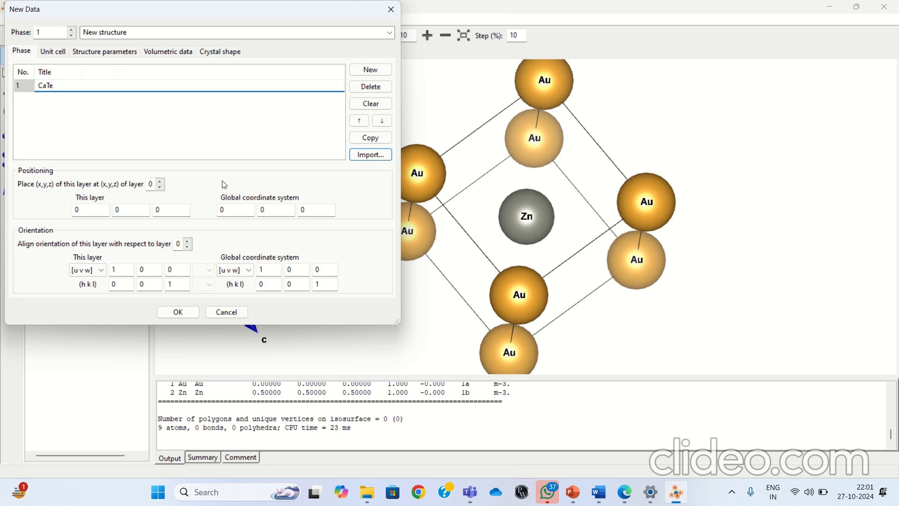
# Set the unit cell's symmetry to the cubic system with space group 202, F m -3.
pyautogui.click(65, 53)
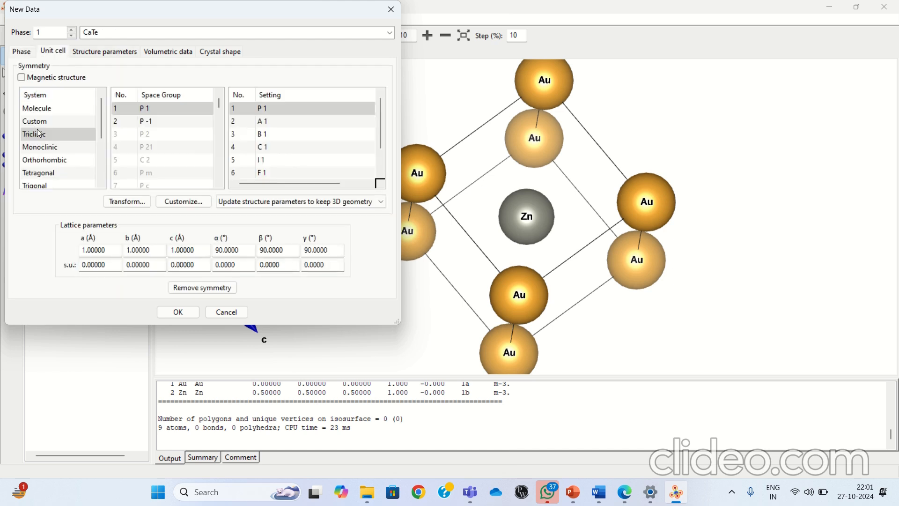
pyautogui.scroll(-2, 38, 135)
pyautogui.click(32, 137)
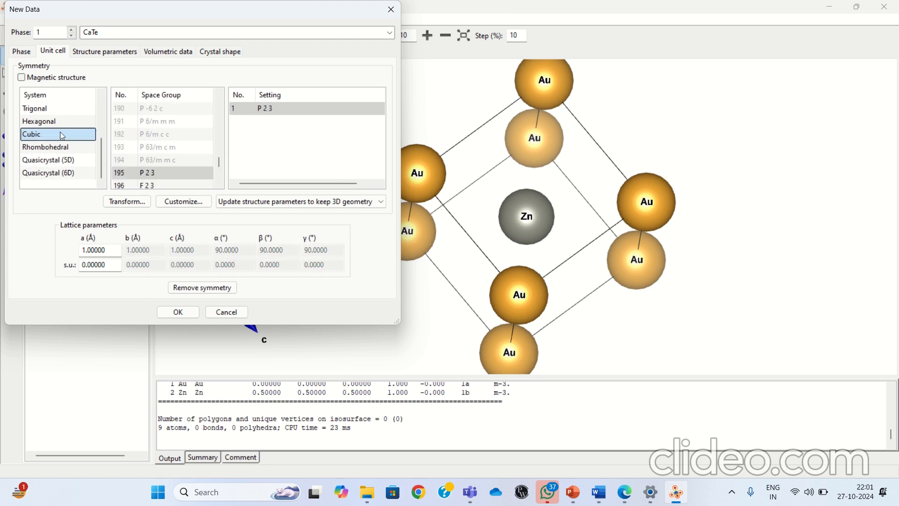
pyautogui.scroll(-1, 163, 98)
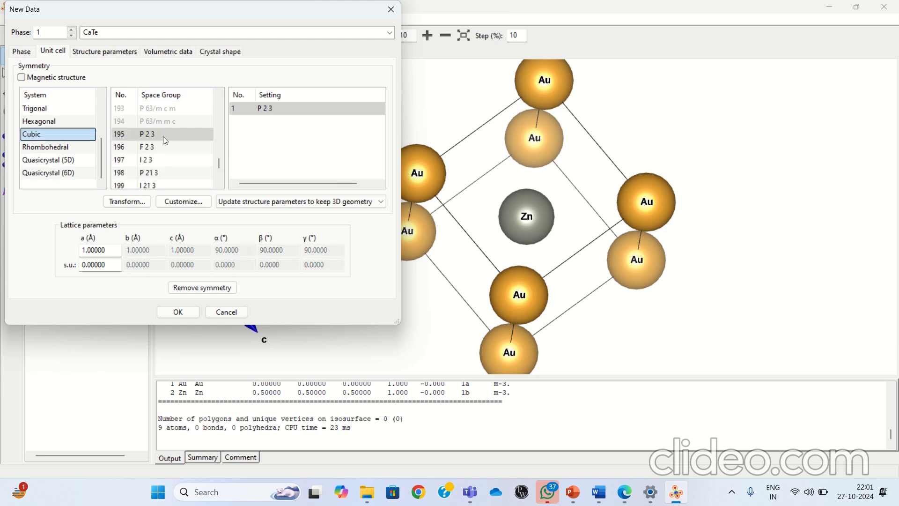
pyautogui.scroll(-1, 154, 160)
pyautogui.scroll(-1, 149, 166)
pyautogui.click(154, 148)
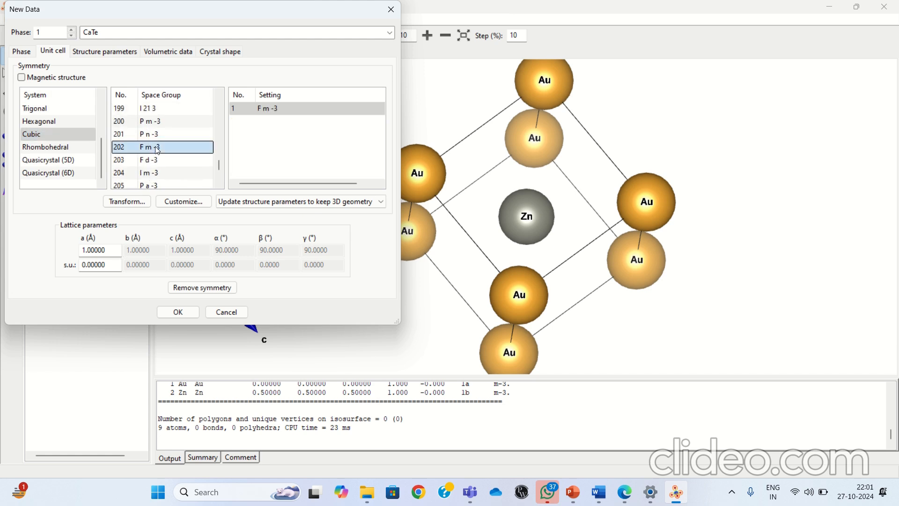
# Set lattice parameter a to 6.356 Å and accept the new structure's data.
pyautogui.moveTo(114, 252); pyautogui.dragTo(72, 262)
pyautogui.press('BackSpace')
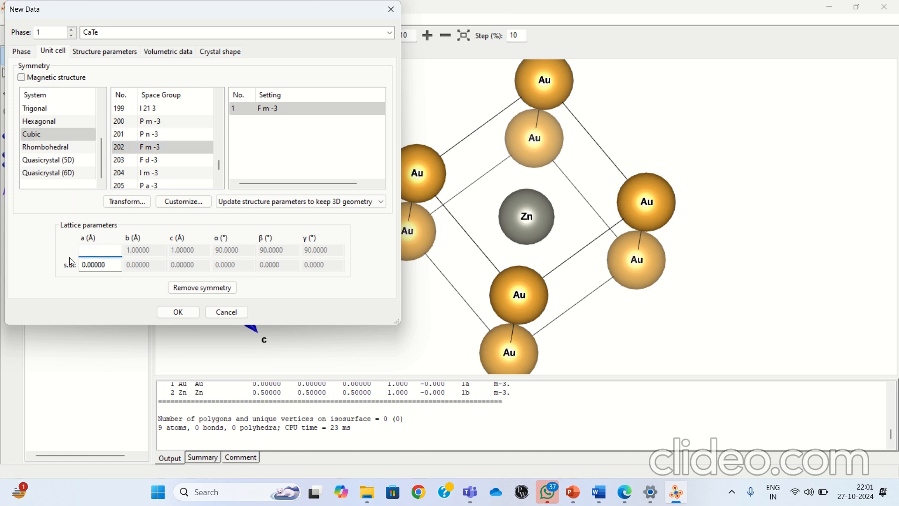
pyautogui.write('6.356')
pyautogui.click(168, 312)
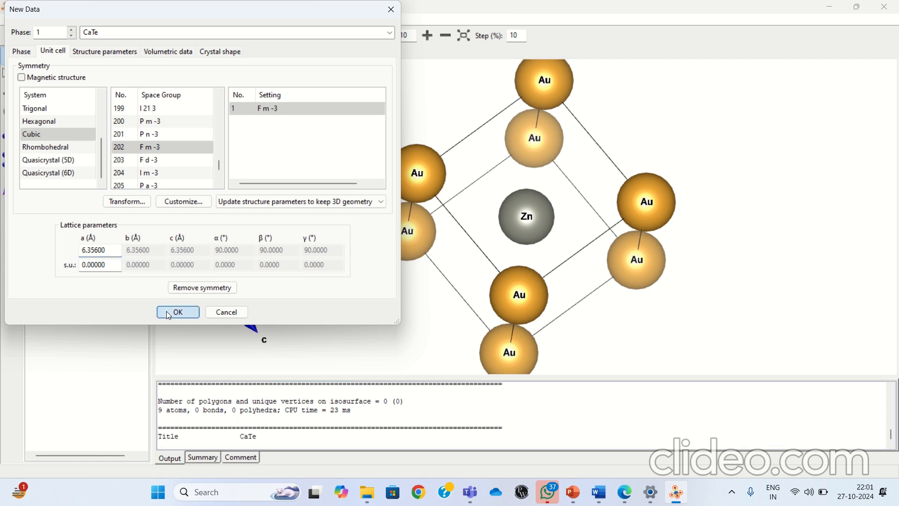
pyautogui.moveTo(471, 280); pyautogui.dragTo(508, 166)
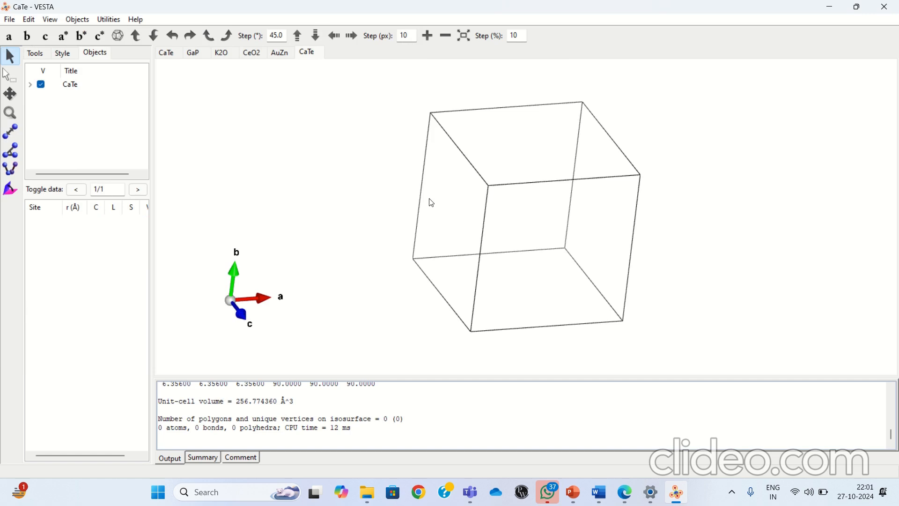
# Add an atom site to the CaTe structure parameters and choose calcium (Ca) as its element.
pyautogui.click(29, 20)
pyautogui.moveTo(89, 70)
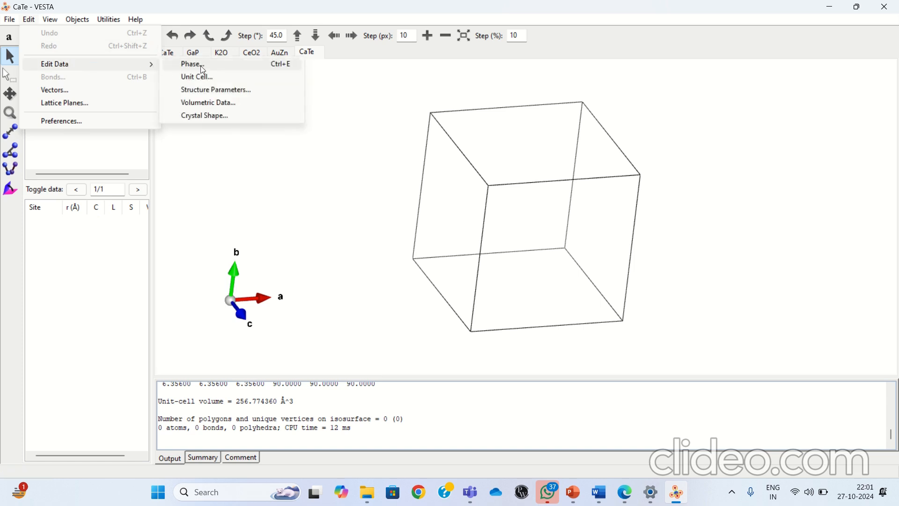
pyautogui.click(204, 95)
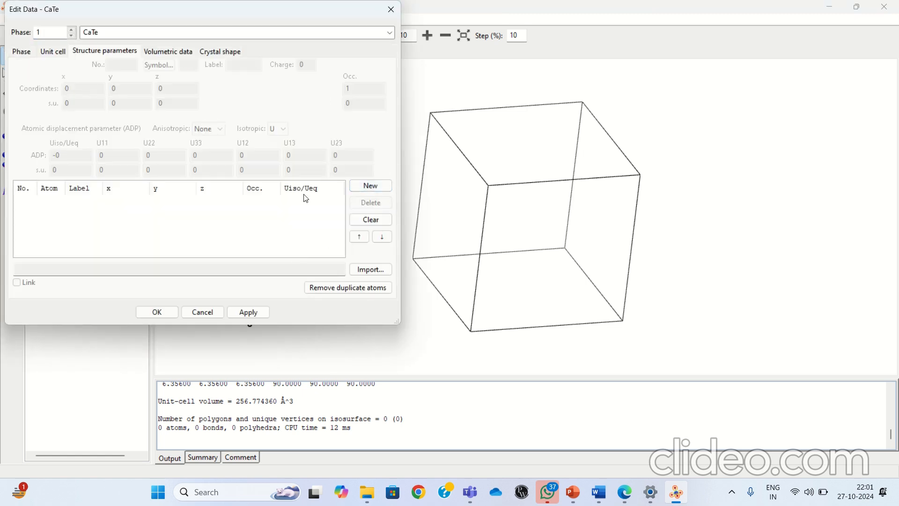
pyautogui.click(371, 186)
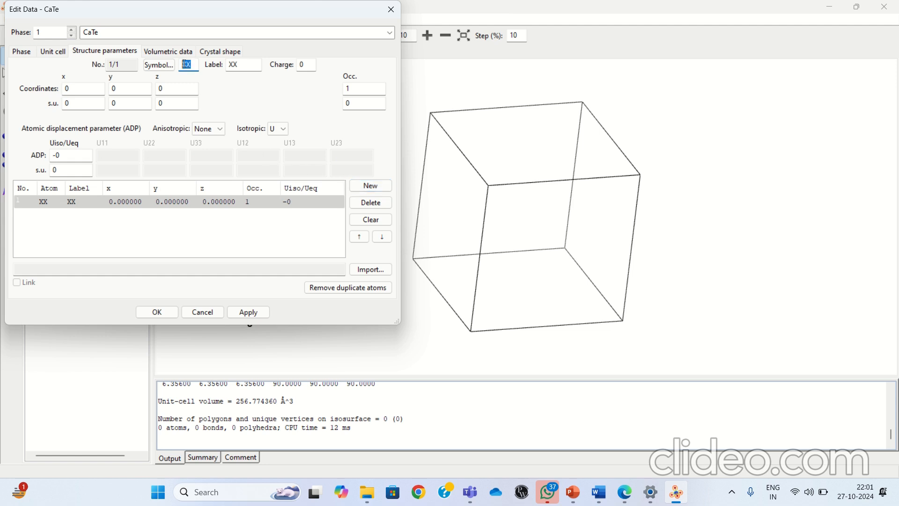
pyautogui.click(159, 66)
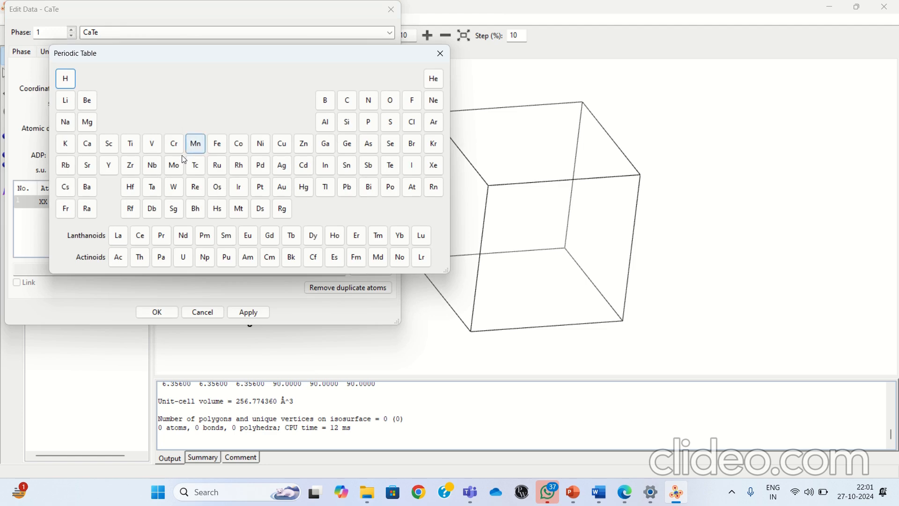
pyautogui.click(347, 100)
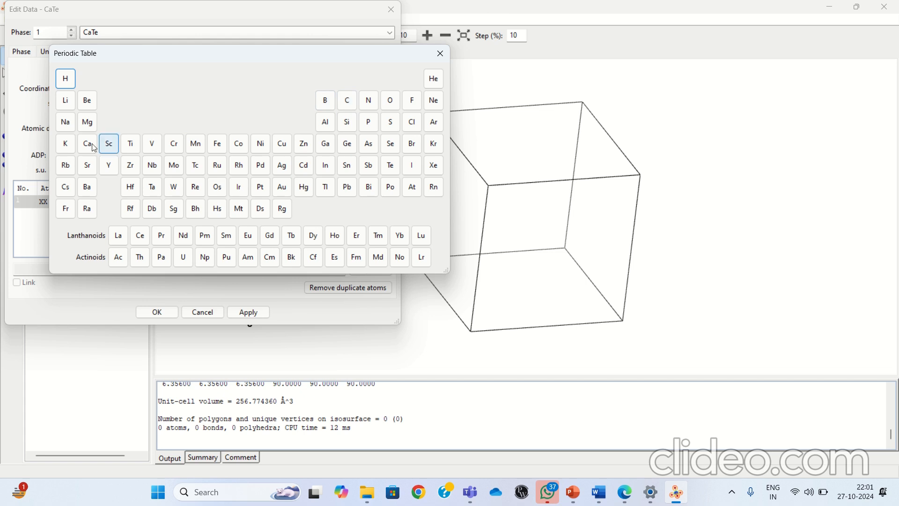
pyautogui.click(88, 144)
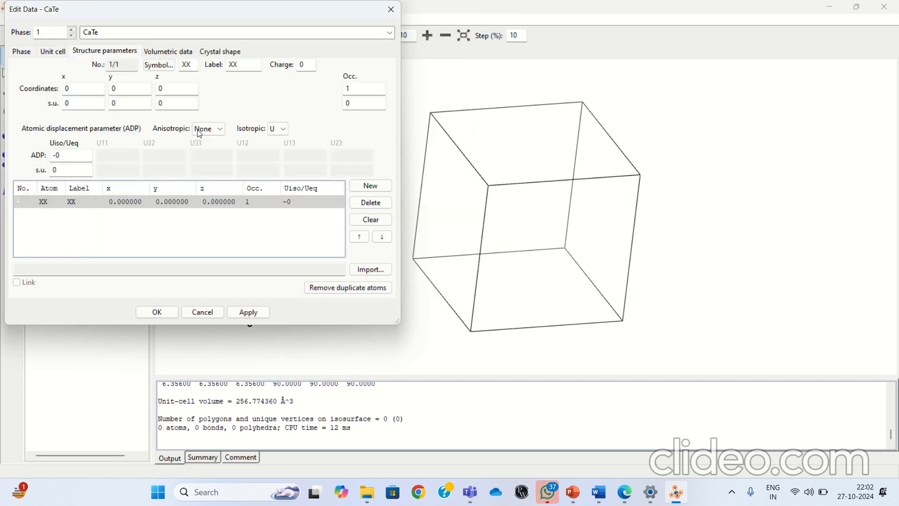
# Label the first atom site Ca, set its charge to +2 and apply the site data.
pyautogui.click(233, 66)
pyautogui.moveTo(232, 66); pyautogui.dragTo(220, 70)
pyautogui.press('BackSpace')
pyautogui.write('Ca')
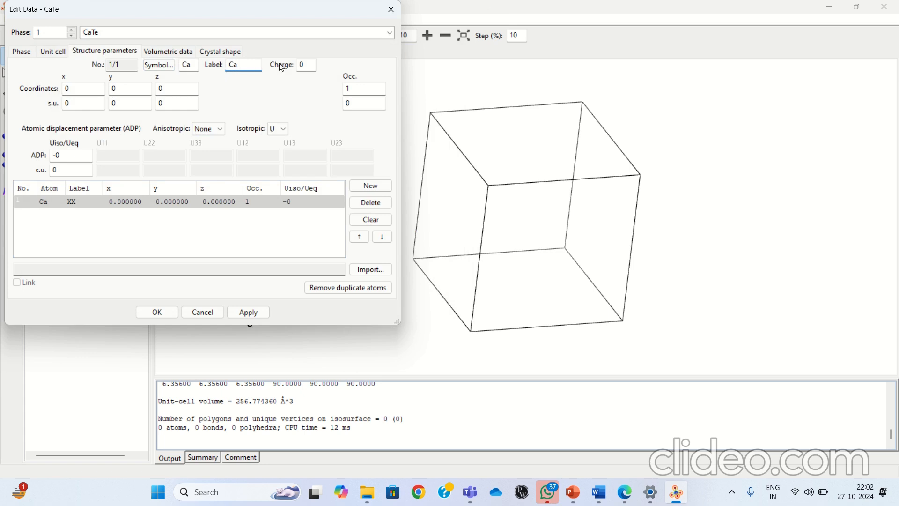
pyautogui.click(309, 65)
pyautogui.press('BackSpace')
pyautogui.write('+2')
pyautogui.click(256, 312)
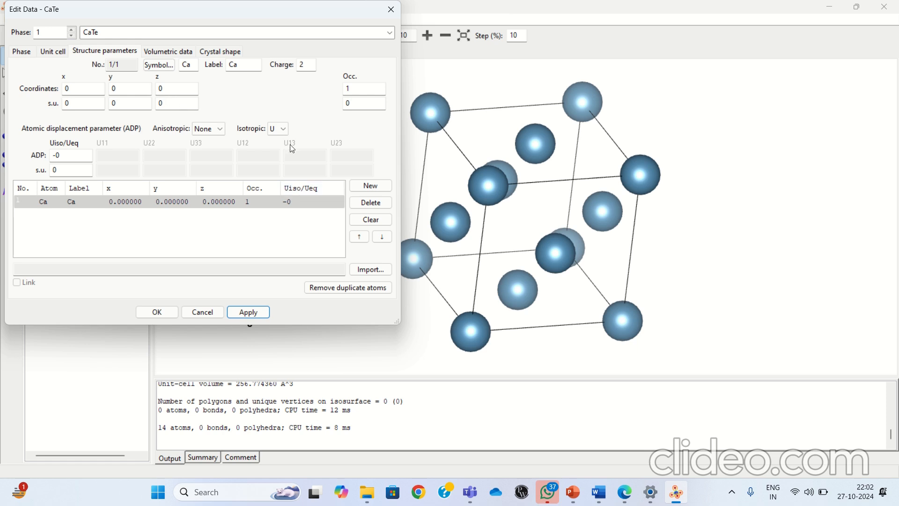
# Add a second atom site with symbol Te, label Te and charge -2.
pyautogui.click(377, 192)
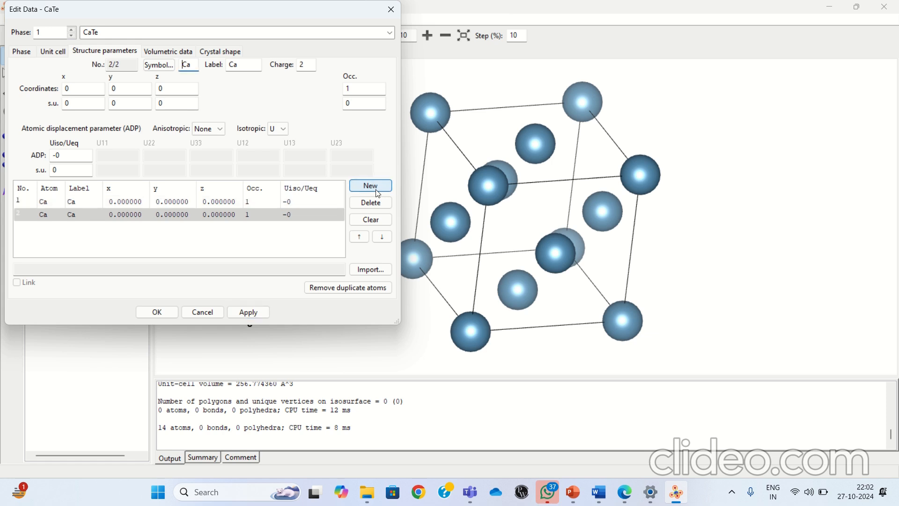
pyautogui.doubleClick(185, 64)
pyautogui.write('Te')
pyautogui.doubleClick(229, 65)
pyautogui.press('BackSpace')
pyautogui.write('Te')
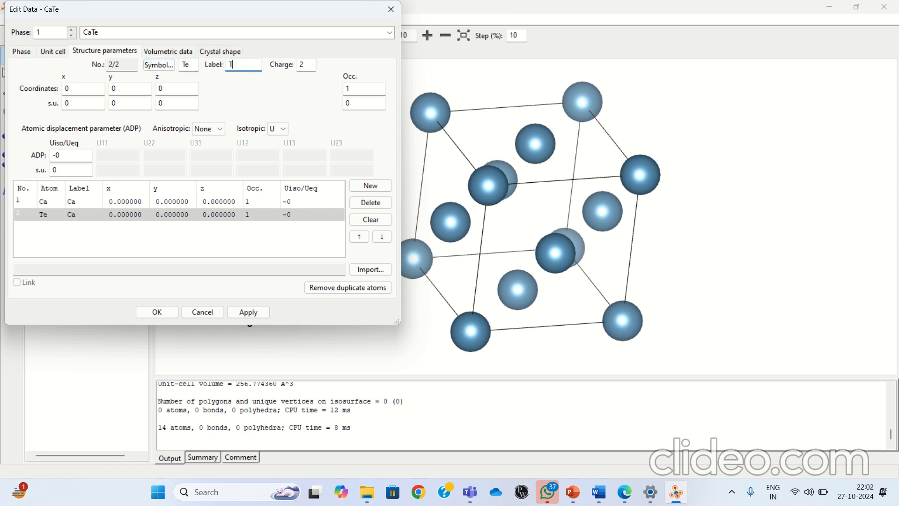
pyautogui.doubleClick(305, 65)
pyautogui.press('BackSpace')
pyautogui.write('-2')
# Place the Te site at coordinates 0.5, 0.5, 0.5 and accept the structure parameters.
pyautogui.click(86, 89)
pyautogui.write('0.5')
pyautogui.click(122, 88)
pyautogui.write('0.5')
pyautogui.click(168, 88)
pyautogui.write('.5')
pyautogui.click(244, 312)
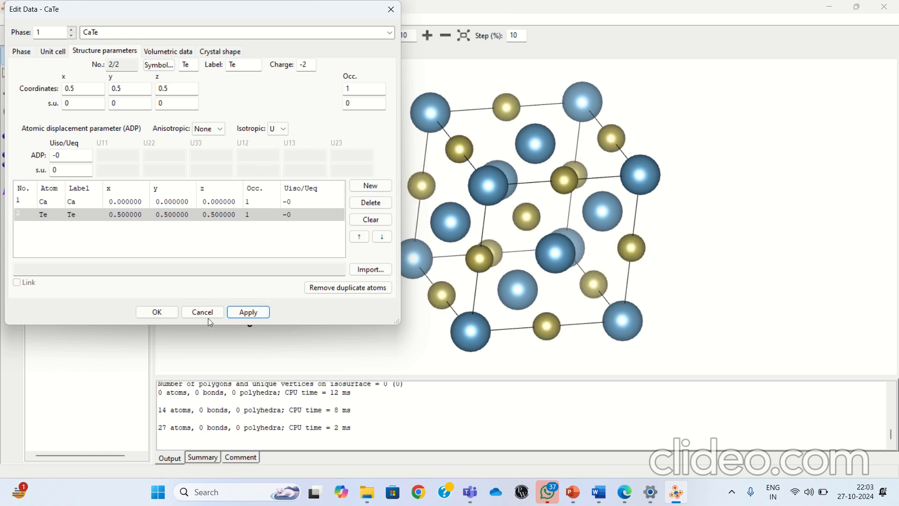
pyautogui.click(146, 312)
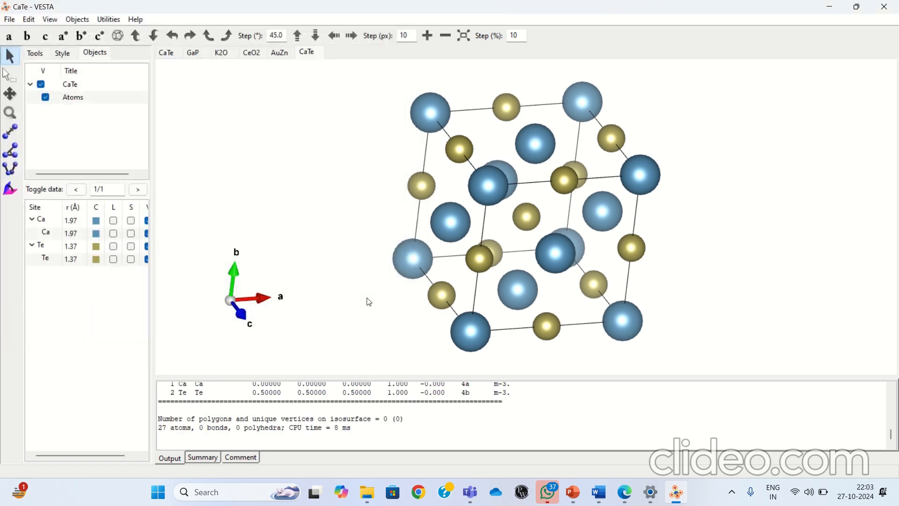
# Define a bond from Ca to Te with a maximum length of 5 and apply it.
pyautogui.moveTo(468, 247); pyautogui.dragTo(522, 204)
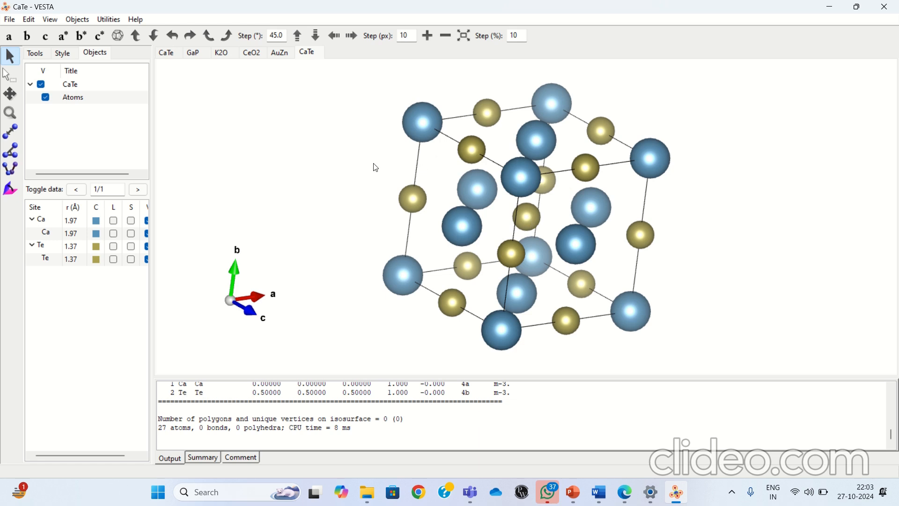
pyautogui.hotkey('ctrl', 'b')
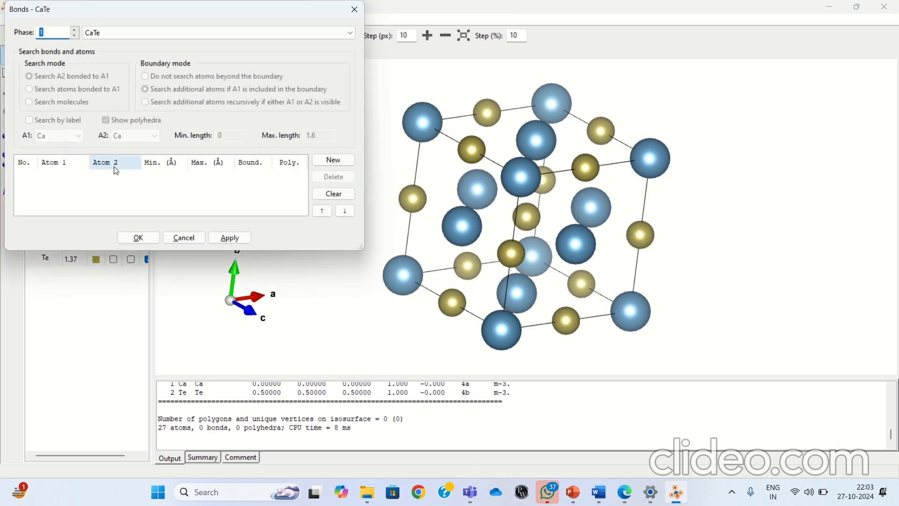
pyautogui.click(334, 160)
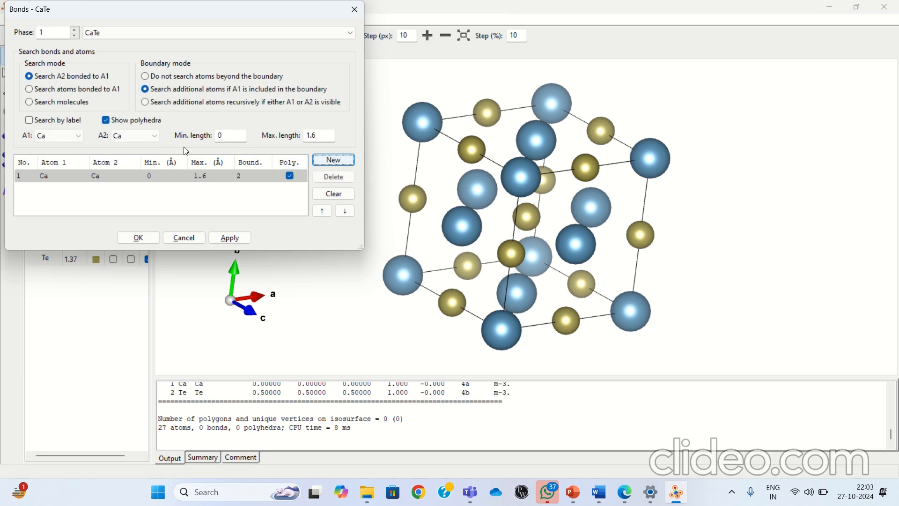
pyautogui.click(146, 139)
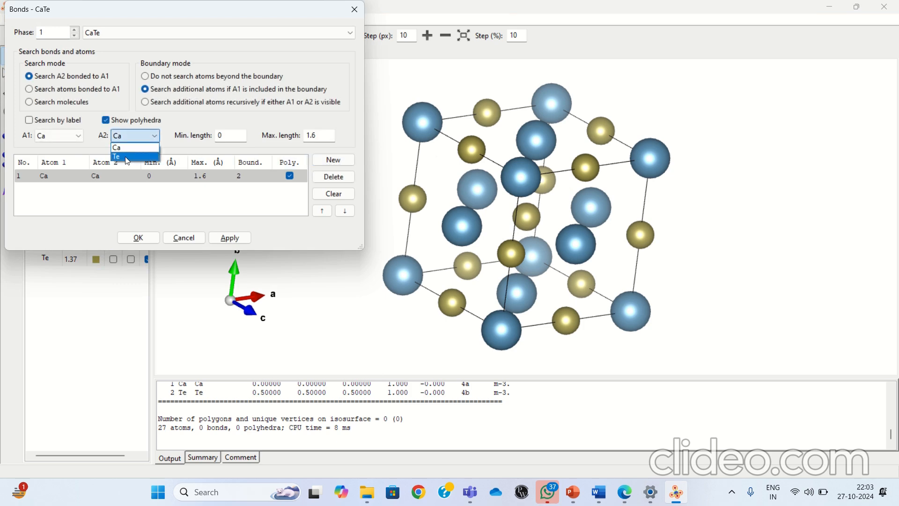
pyautogui.click(127, 157)
pyautogui.moveTo(323, 135); pyautogui.dragTo(304, 142)
pyautogui.press('BackSpace')
pyautogui.write('5')
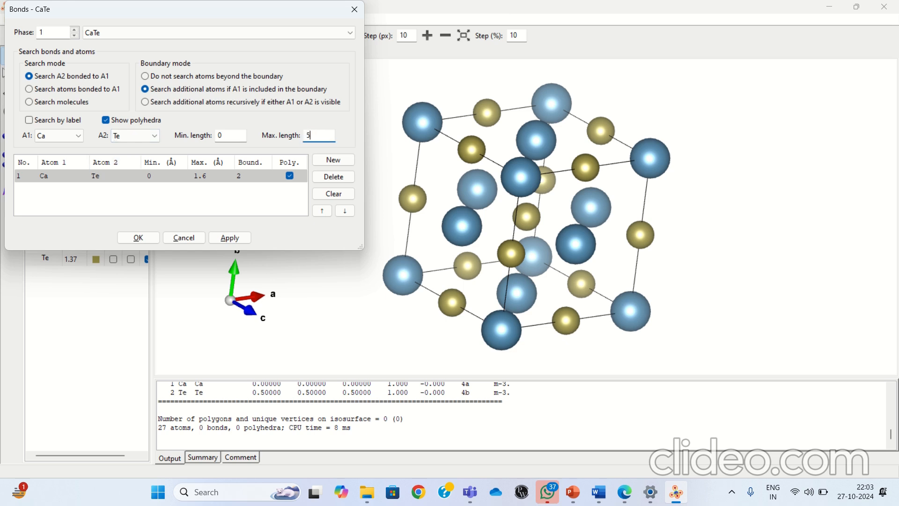
pyautogui.click(219, 238)
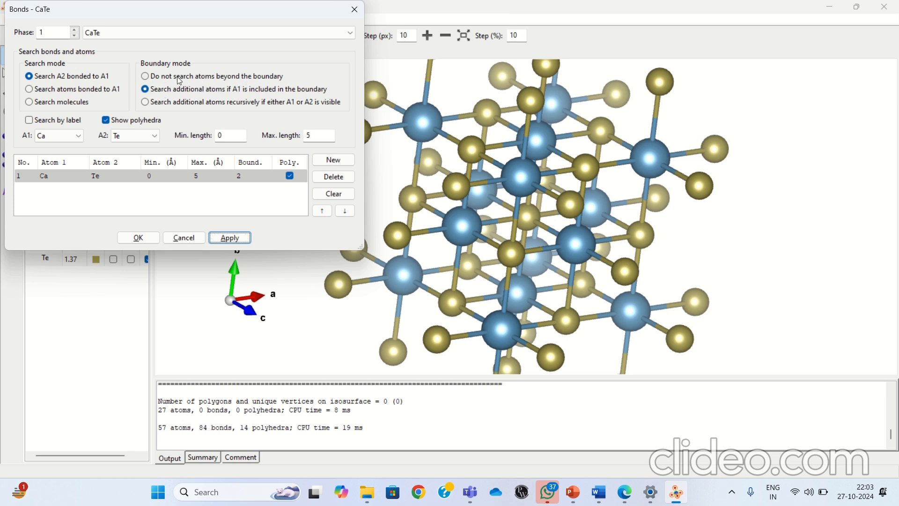
# Set the bond's boundary mode to not search atoms beyond the boundary and accept the bond settings.
pyautogui.click(148, 78)
pyautogui.click(226, 241)
pyautogui.click(139, 239)
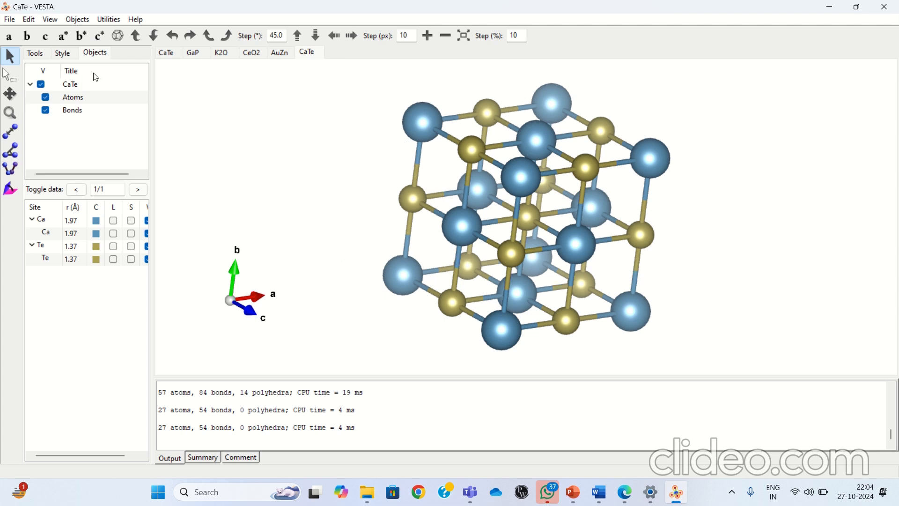
# Show the atom labels for the Ca and Te sites in the model.
pyautogui.click(113, 234)
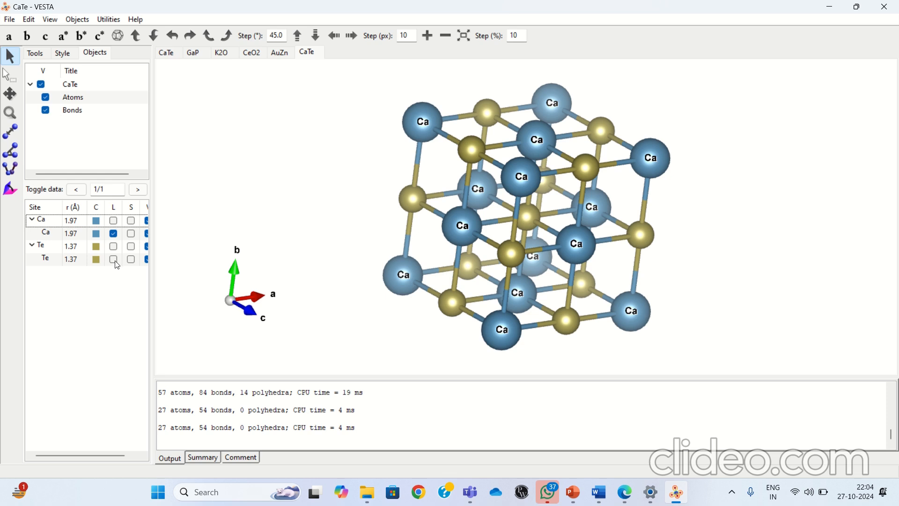
pyautogui.click(114, 259)
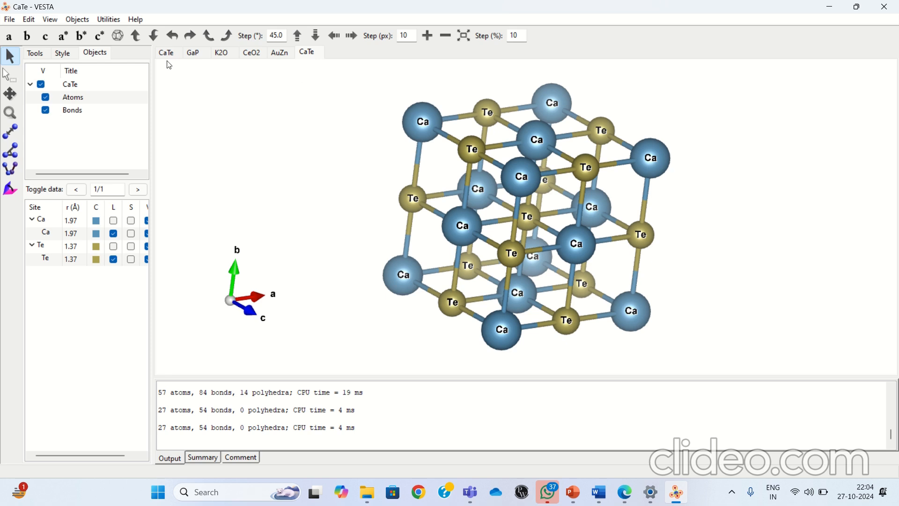
# Examine the arrangement of Ga and P atoms in the GaP structure from several angles.
pyautogui.click(193, 55)
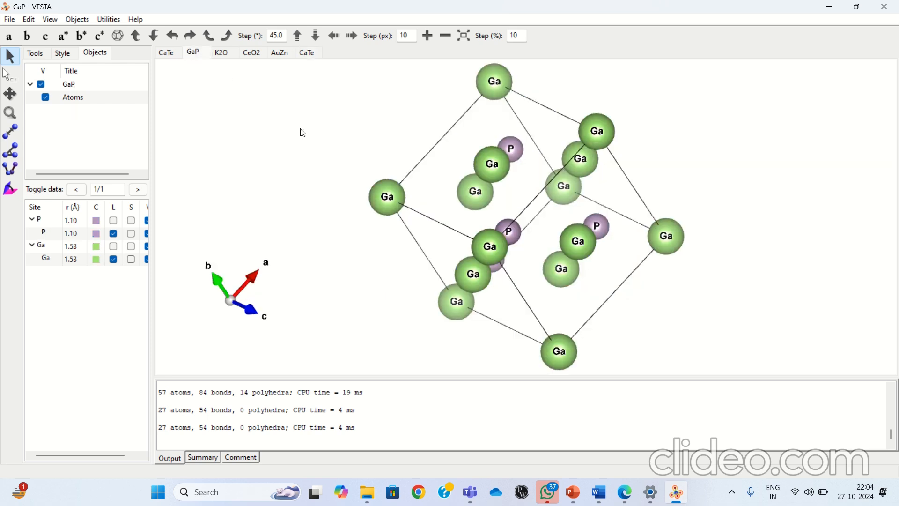
pyautogui.moveTo(319, 133); pyautogui.dragTo(399, 97)
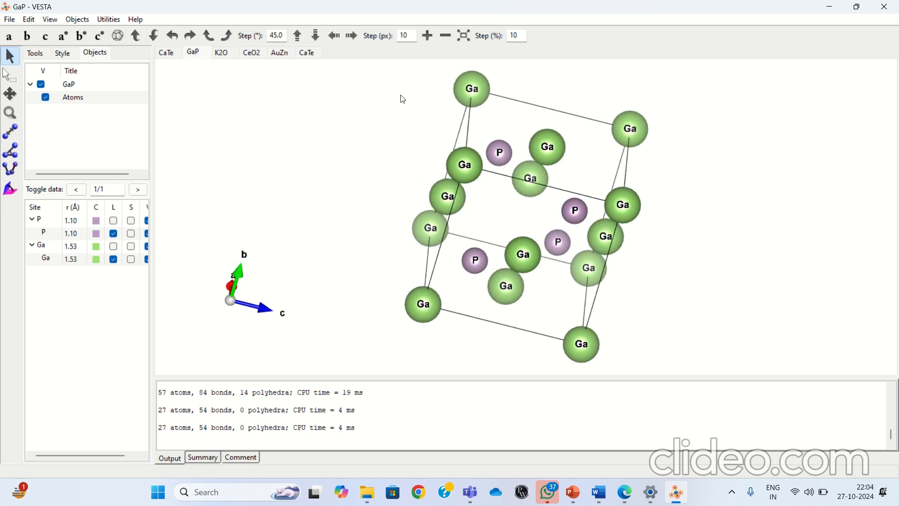
pyautogui.moveTo(346, 137); pyautogui.dragTo(347, 148)
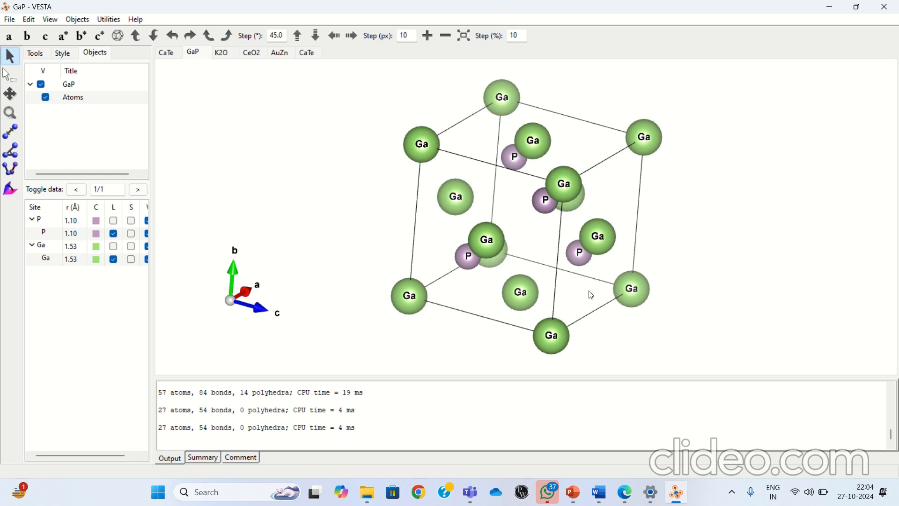
pyautogui.moveTo(550, 274); pyautogui.dragTo(488, 245)
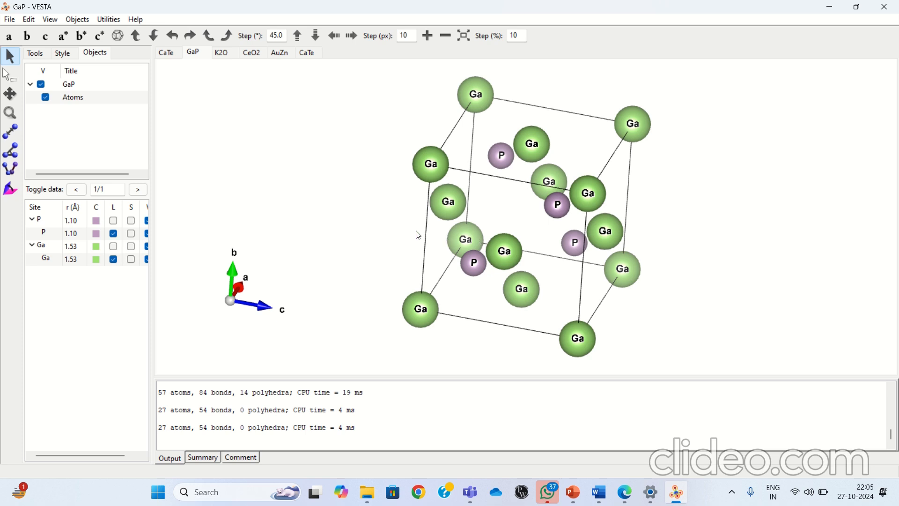
# Show the atom labels for the O and K sites in the K2O structure and view it from another angle.
pyautogui.click(222, 53)
pyautogui.moveTo(310, 146); pyautogui.dragTo(447, 169)
pyautogui.moveTo(457, 221); pyautogui.dragTo(370, 213)
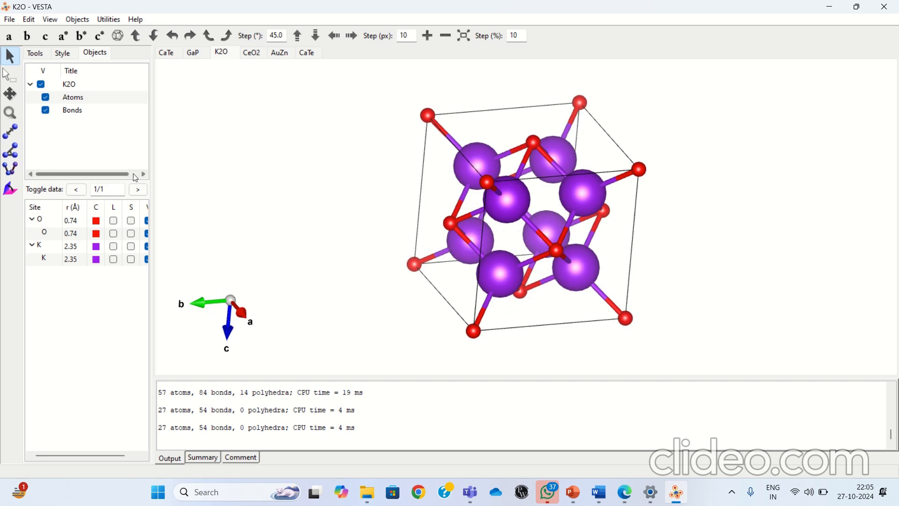
pyautogui.click(113, 233)
pyautogui.click(113, 260)
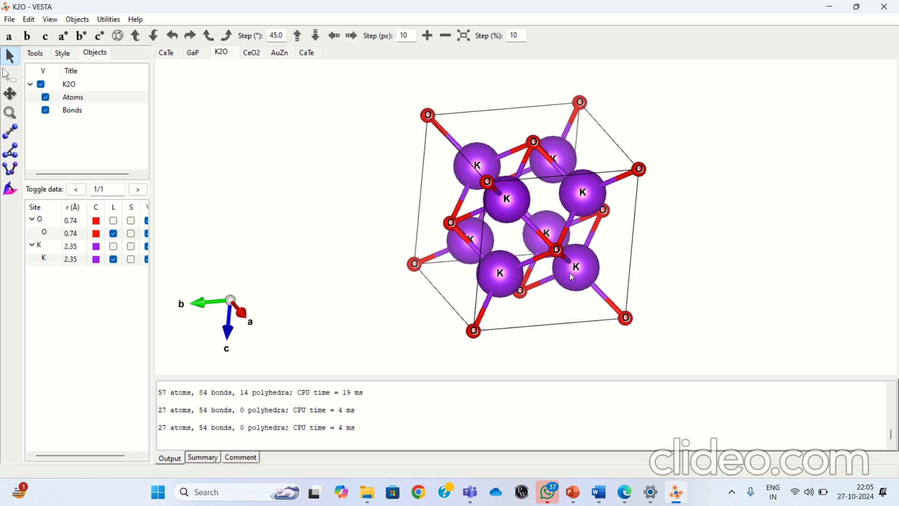
pyautogui.moveTo(509, 272); pyautogui.dragTo(472, 275)
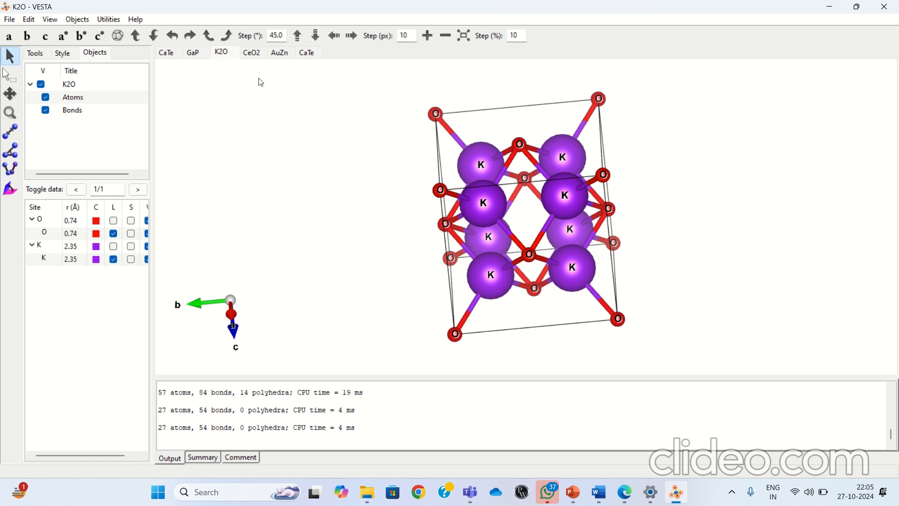
# In the CeO2 structure, turn off the site label on the oxygen atoms and enable the label option for the O element.
pyautogui.click(251, 53)
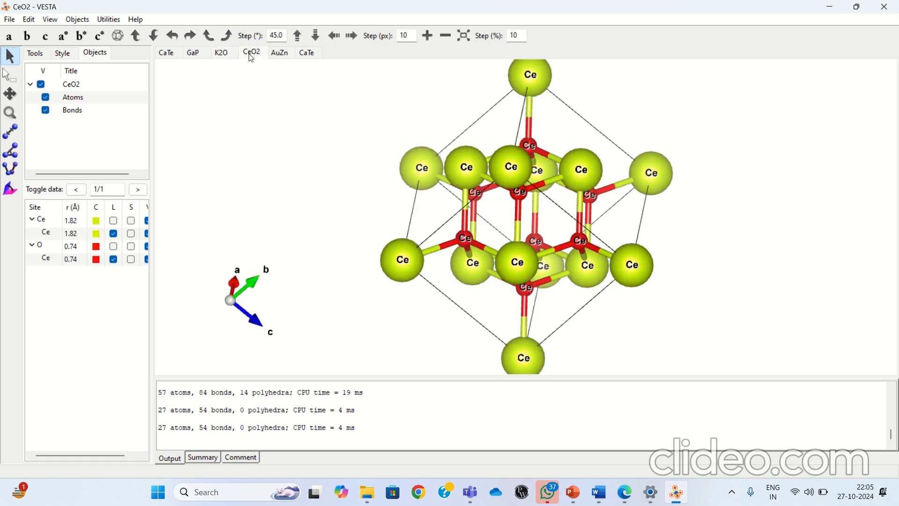
pyautogui.moveTo(324, 158); pyautogui.dragTo(478, 91)
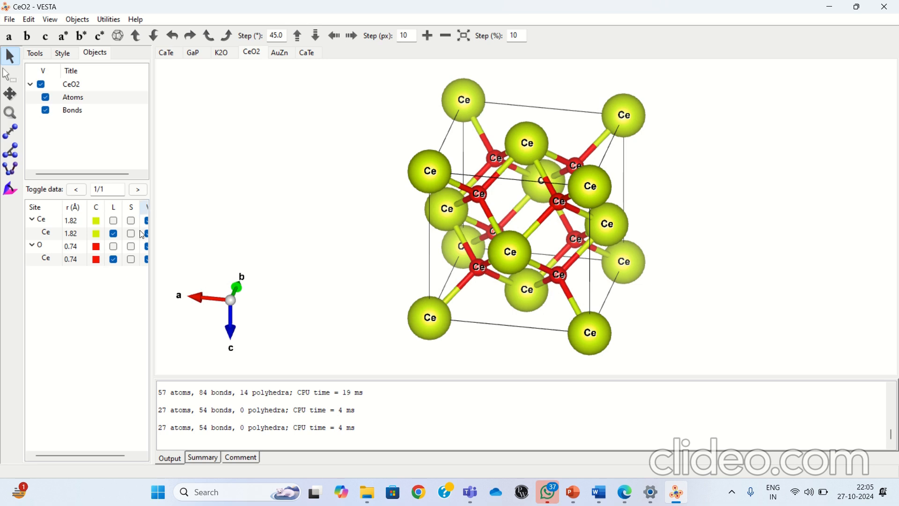
pyautogui.click(45, 261)
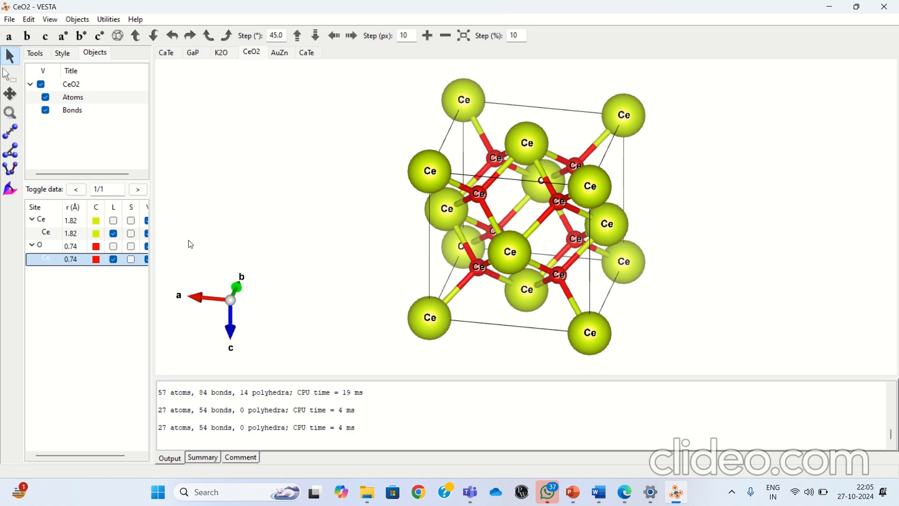
pyautogui.click(114, 249)
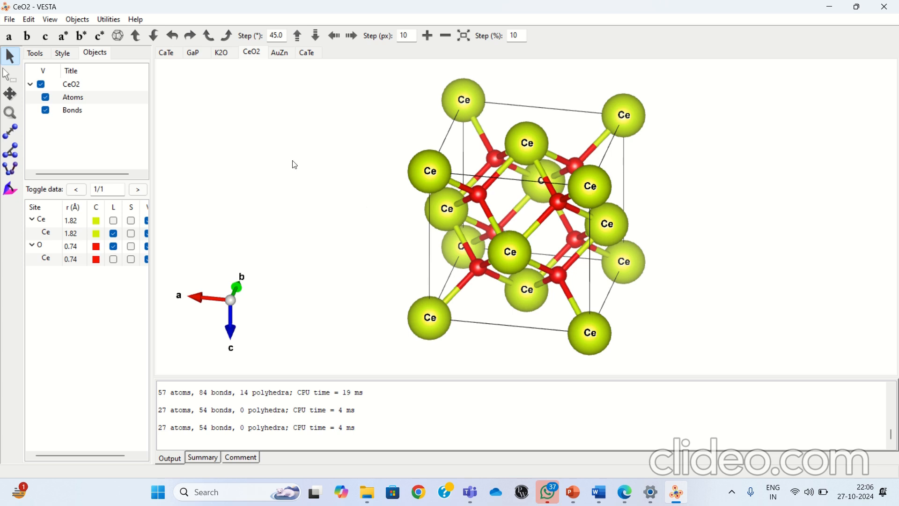
# Examine the arrangement of Au and Zn atoms in the AuZn structure from different angles.
pyautogui.click(281, 53)
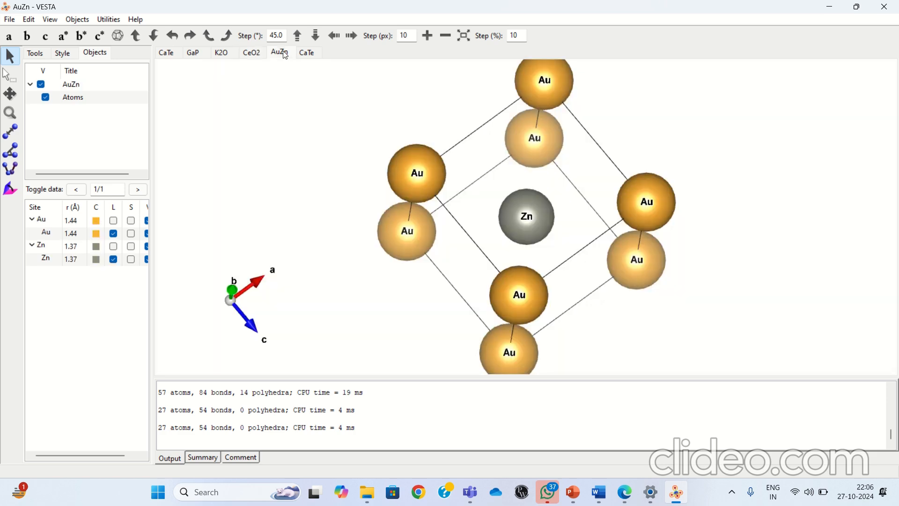
pyautogui.moveTo(352, 136); pyautogui.dragTo(518, 146)
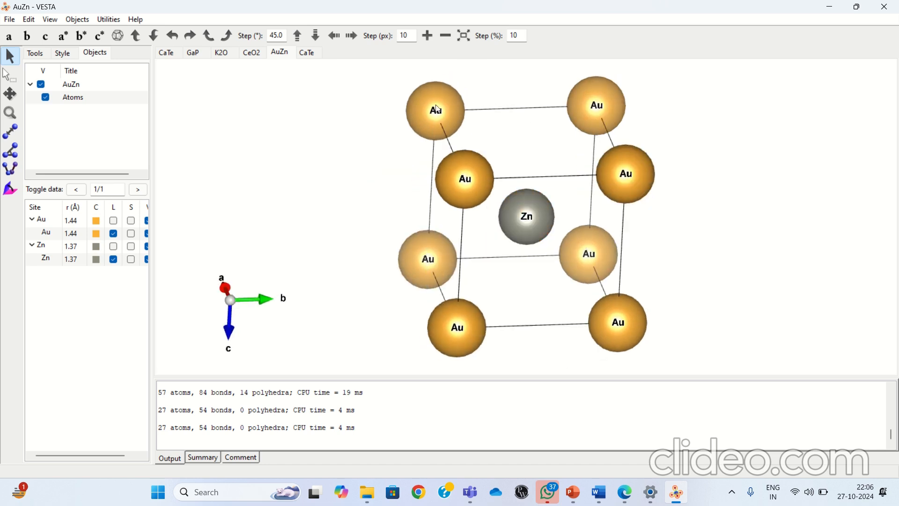